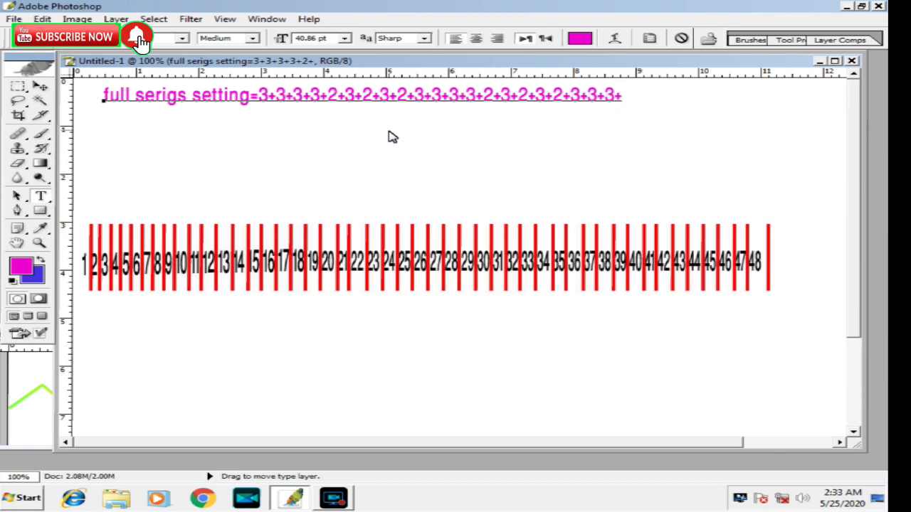
# Step: Stretch the title line with Free Transform so it spans nearly the full canvas width
pyautogui.hotkey('ctrl', 't')
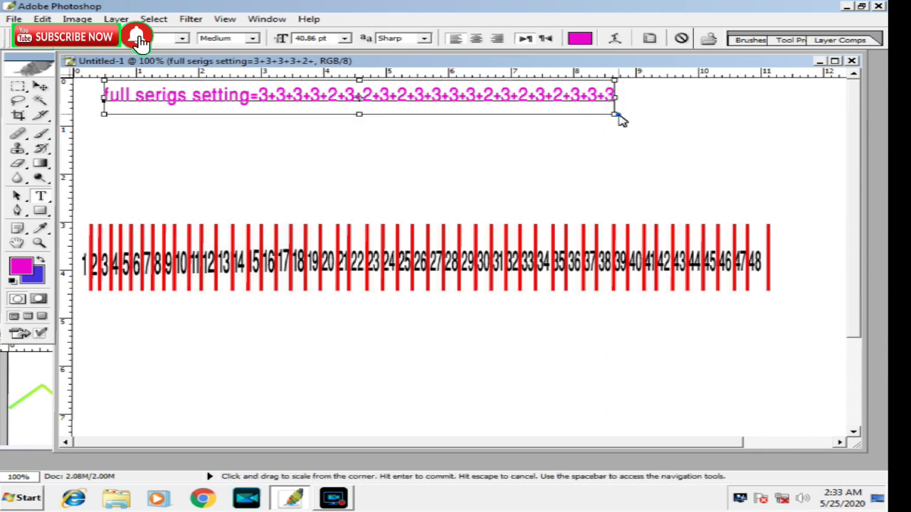
pyautogui.moveTo(619, 116); pyautogui.dragTo(824, 121)
pyautogui.press('Return')
pyautogui.press('w')
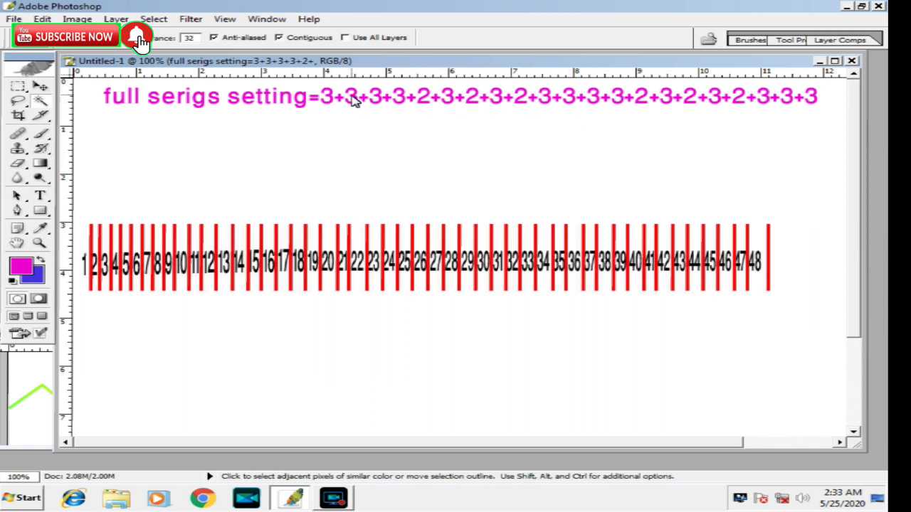
# Step: Edit the title text so its number series reads 3+3+3+3+2+3+2+3+2+3+3+3+3+2+3+2+3+2
pyautogui.click(40, 196)
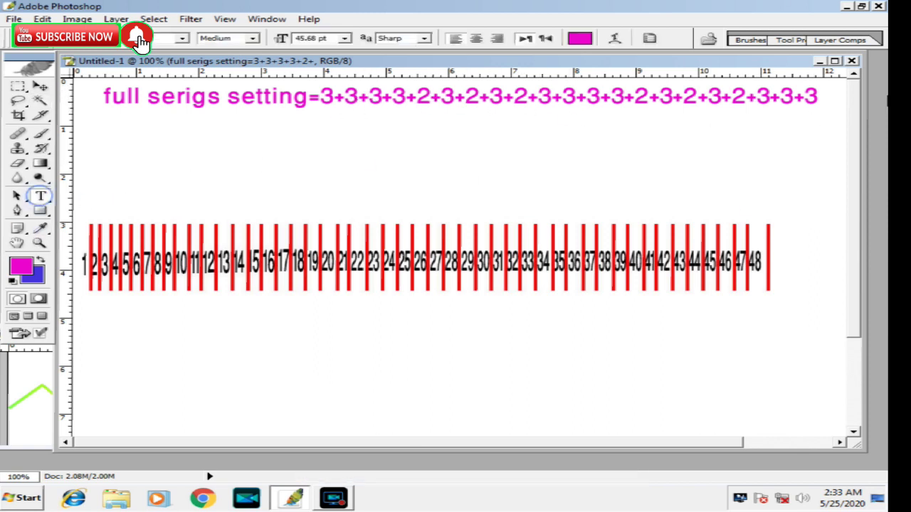
pyautogui.click(822, 96)
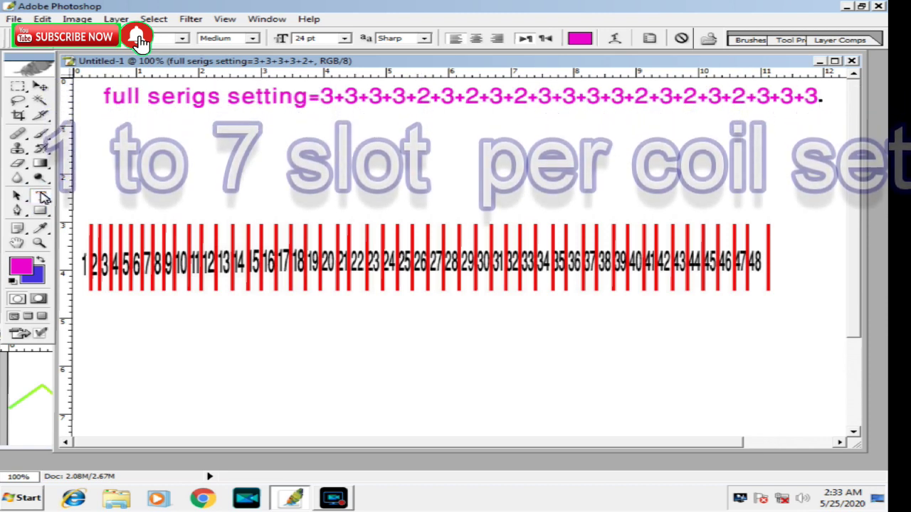
pyautogui.click(41, 100)
pyautogui.click(41, 195)
pyautogui.click(817, 97)
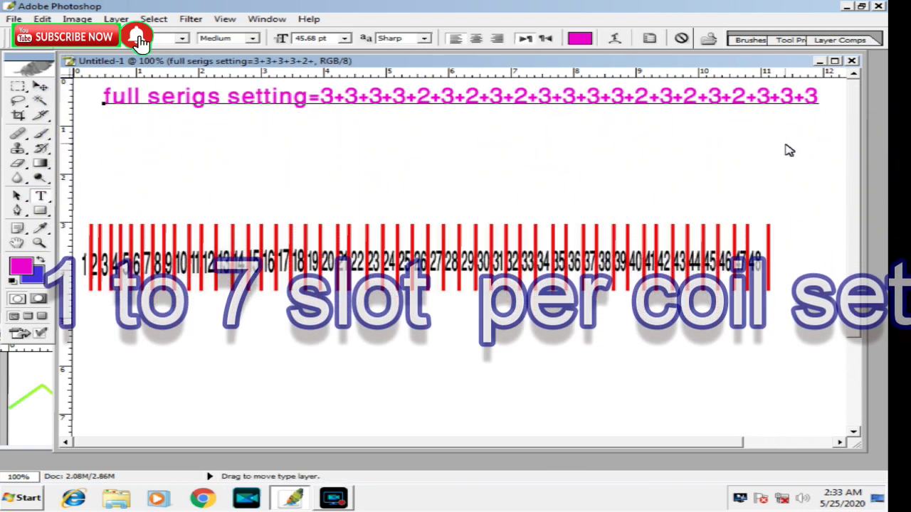
pyautogui.write('+3')
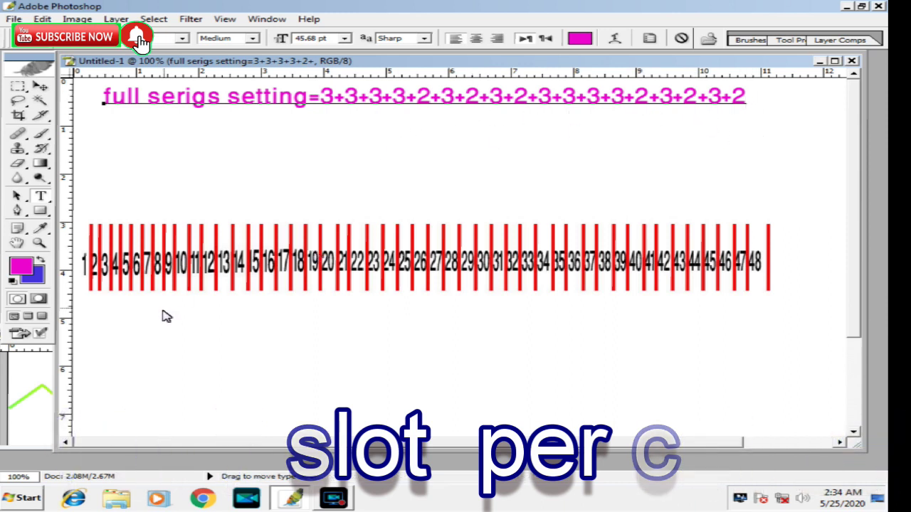
pyautogui.click(14, 19)
pyautogui.click(346, 141)
pyautogui.click(40, 101)
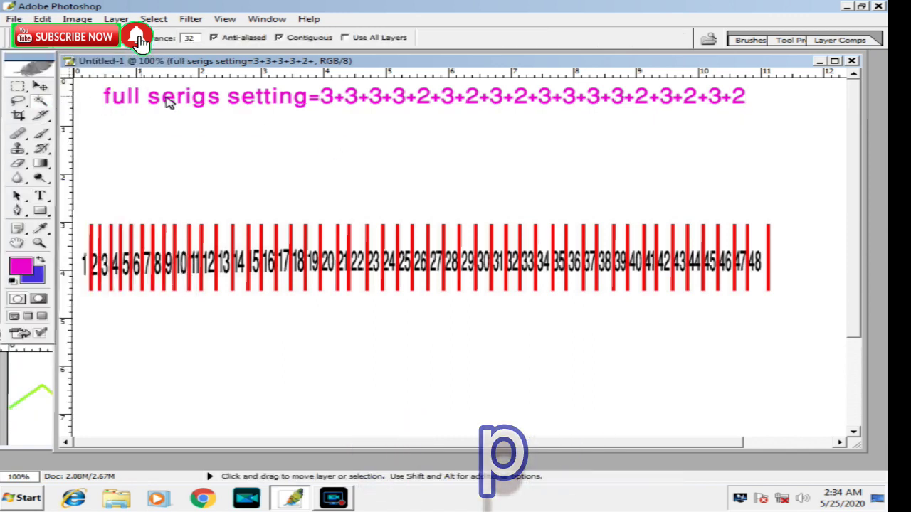
# Step: Darken the green chevron in the small document with Hue/Saturation, setting Lightness to about -83
pyautogui.click(39, 382)
pyautogui.click(41, 86)
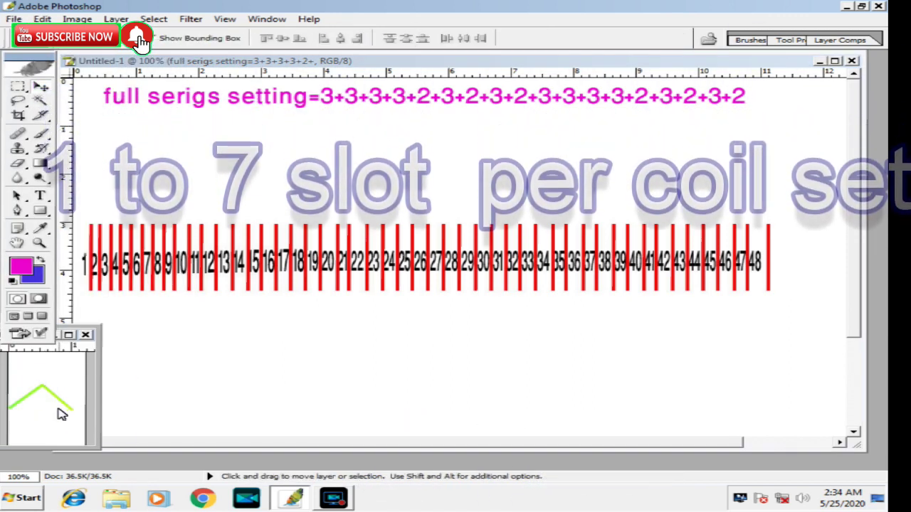
pyautogui.moveTo(62, 414)
pyautogui.mouseDown()
pyautogui.moveTo(78, 378)
pyautogui.moveTo(65, 398)
pyautogui.mouseUp()
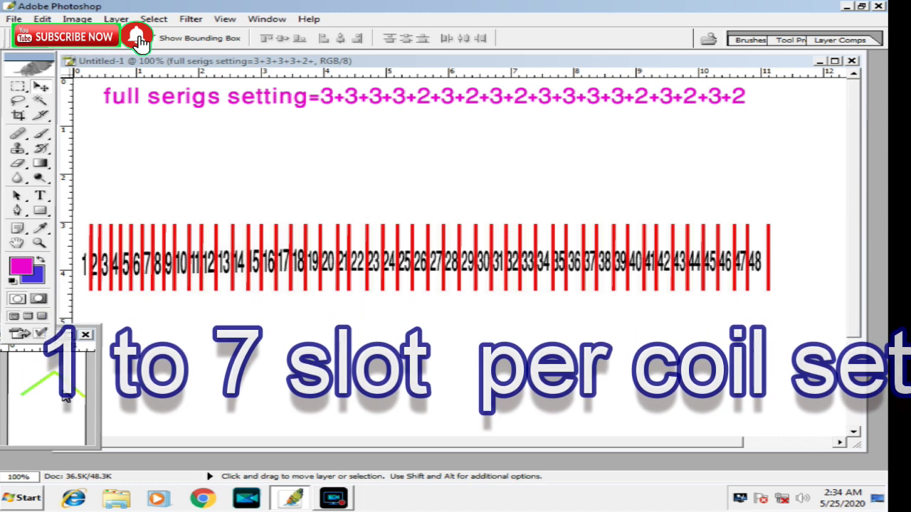
pyautogui.hotkey('ctrl', 'u')
pyautogui.moveTo(524, 422); pyautogui.dragTo(467, 455)
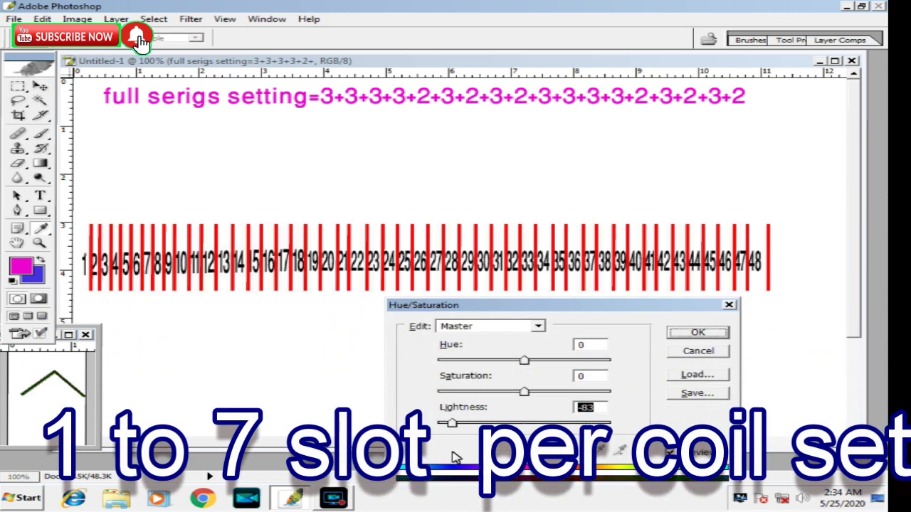
pyautogui.click(698, 334)
# Step: Copy the dark chevron into the slot diagram above slots 1 to 7 and make it taller with Free Transform
pyautogui.moveTo(61, 383); pyautogui.dragTo(143, 283)
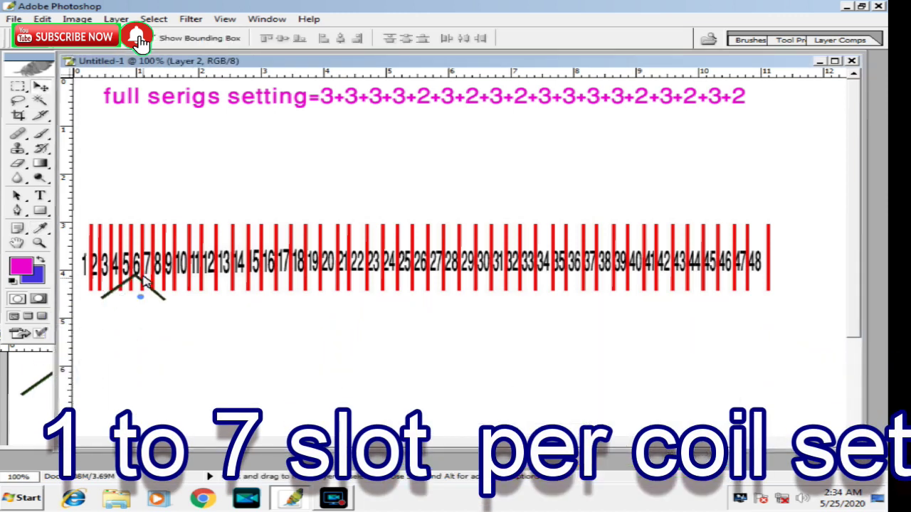
pyautogui.hotkey('ctrl', 't')
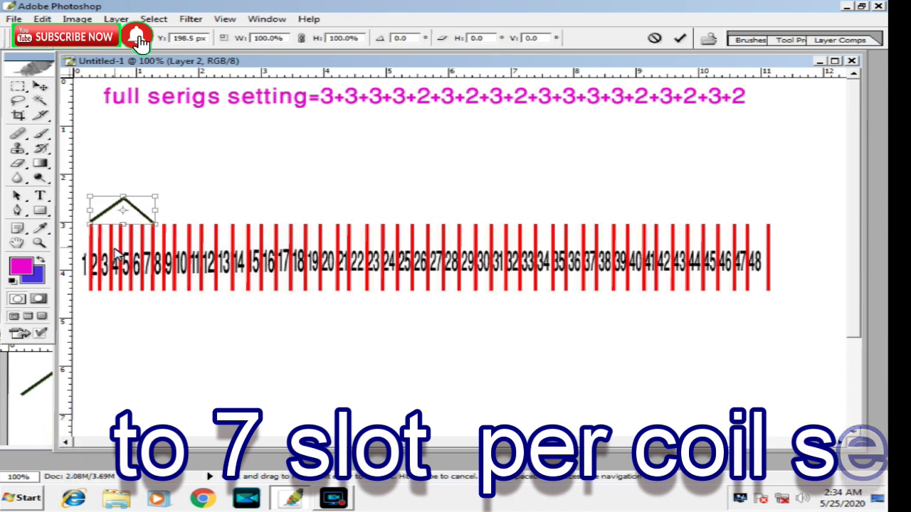
pyautogui.moveTo(156, 198); pyautogui.dragTo(155, 185)
pyautogui.moveTo(77, 214); pyautogui.dragTo(103, 198)
pyautogui.press('Return')
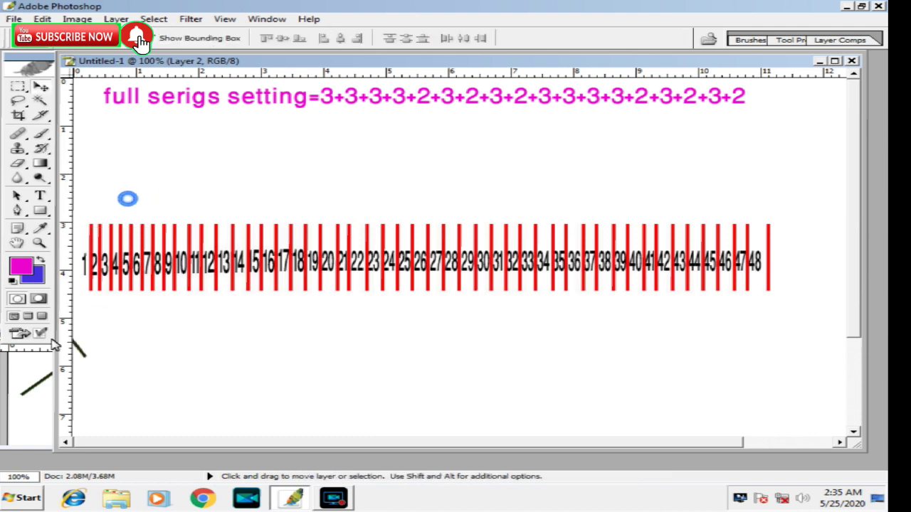
# Step: Place two more dark chevrons above the diagram, spanning slots 2 to 8 and 3 to 9
pyautogui.moveTo(52, 339); pyautogui.dragTo(31, 383)
pyautogui.moveTo(31, 383); pyautogui.dragTo(148, 219)
pyautogui.moveTo(150, 219); pyautogui.dragTo(142, 197)
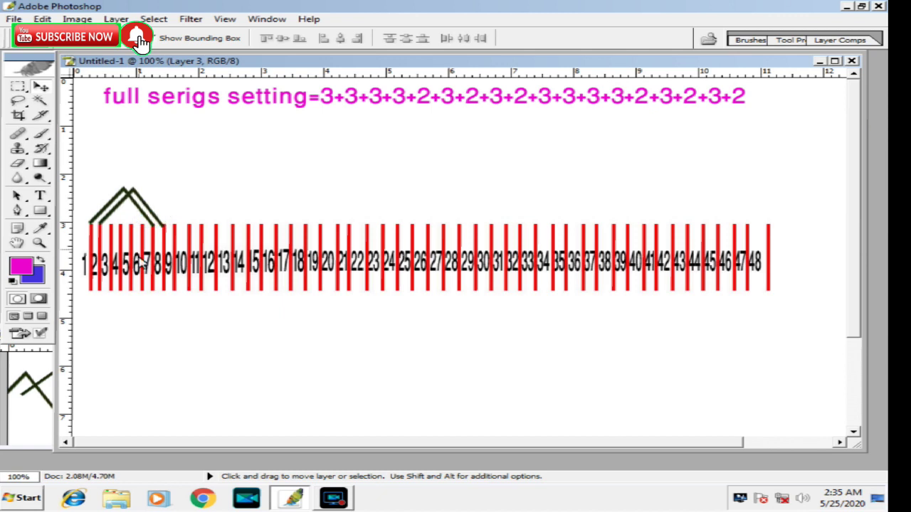
pyautogui.moveTo(49, 391); pyautogui.dragTo(163, 256)
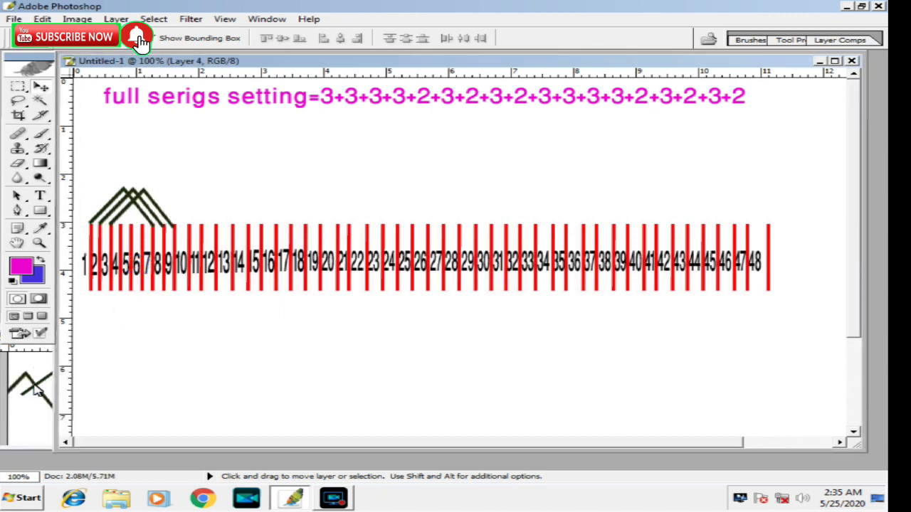
# Step: Copy the dark chevron below slots 1 to 7 and rotate it about 178° so it points downward
pyautogui.moveTo(28, 395); pyautogui.dragTo(131, 329)
pyautogui.hotkey('ctrl', 't')
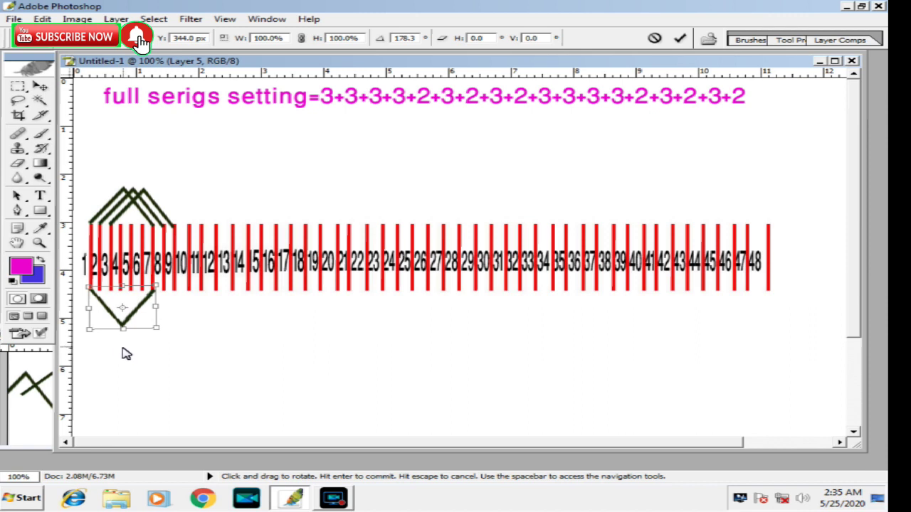
pyautogui.press('Return')
# Step: Add two more downward dark chevrons below the diagram, spanning slots 2 to 8 and 3 to 9
pyautogui.click(21, 389)
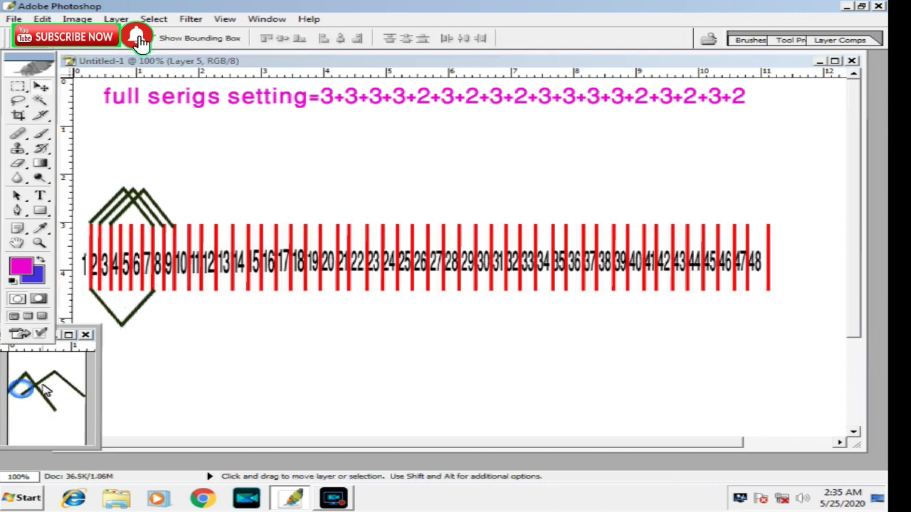
pyautogui.click(117, 316)
pyautogui.moveTo(98, 354); pyautogui.dragTo(113, 326)
pyautogui.moveTo(36, 388); pyautogui.dragTo(114, 339)
pyautogui.moveTo(117, 341); pyautogui.dragTo(138, 321)
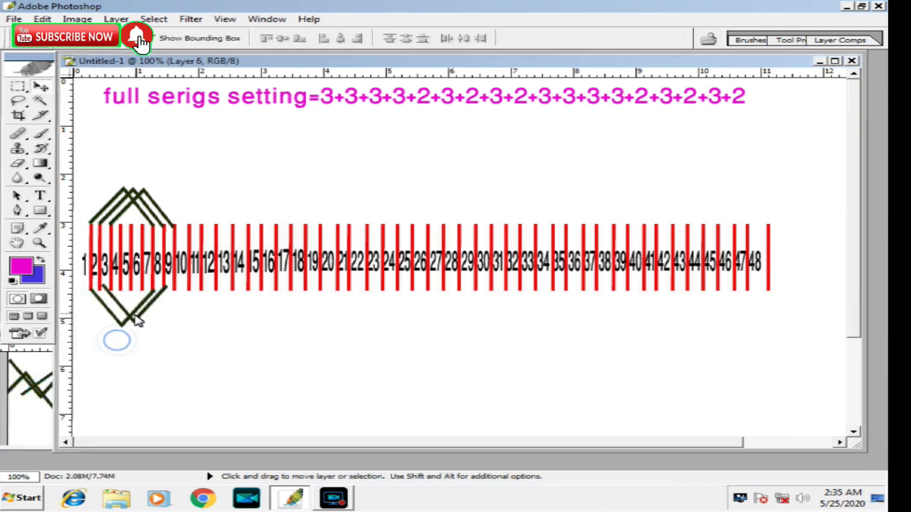
pyautogui.moveTo(40, 395); pyautogui.dragTo(173, 359)
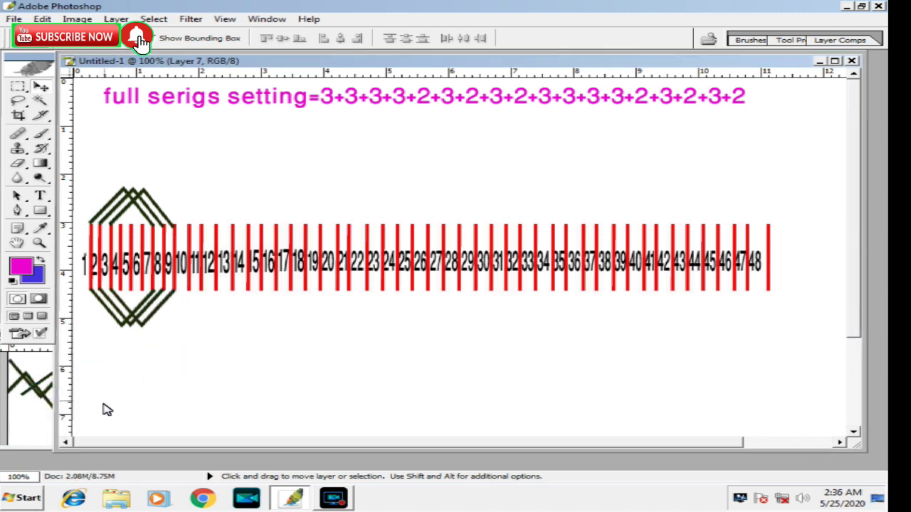
# Step: Recolour the chevrons in the small document purple with Hue/Saturation
pyautogui.click(40, 398)
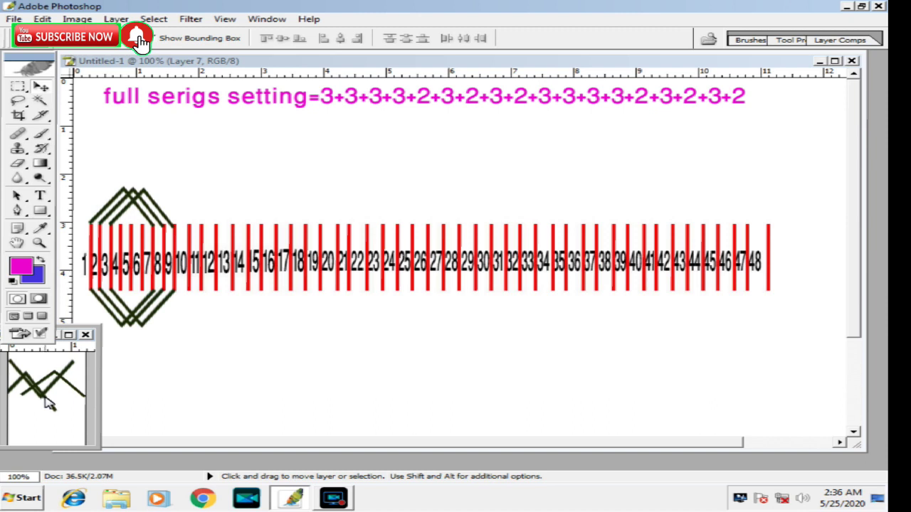
pyautogui.hotkey('ctrl', 'u')
pyautogui.moveTo(524, 362); pyautogui.dragTo(571, 363)
pyautogui.moveTo(524, 391); pyautogui.dragTo(579, 391)
pyautogui.moveTo(525, 423); pyautogui.dragTo(545, 422)
pyautogui.moveTo(570, 362); pyautogui.dragTo(590, 377)
pyautogui.click(683, 333)
pyautogui.hotkey('ctrl', 'u')
pyautogui.click(672, 334)
# Step: Place purple downward chevrons below the diagram from slots 4 to 12, fitting their widths with Free Transform
pyautogui.moveTo(49, 387); pyautogui.dragTo(183, 358)
pyautogui.moveTo(183, 357); pyautogui.dragTo(216, 309)
pyautogui.hotkey('ctrl', 't')
pyautogui.press('Return')
pyautogui.hotkey('ctrl', 't')
pyautogui.press('Return')
# Step: Place two purple upward chevrons above the diagram, spanning slots 4 to 10 and 5 to 11
pyautogui.moveTo(32, 396); pyautogui.dragTo(196, 237)
pyautogui.hotkey('ctrl', 't')
pyautogui.moveTo(278, 204); pyautogui.dragTo(116, 233)
pyautogui.moveTo(205, 217); pyautogui.dragTo(156, 192)
pyautogui.press('Return')
pyautogui.moveTo(45, 361); pyautogui.dragTo(180, 204)
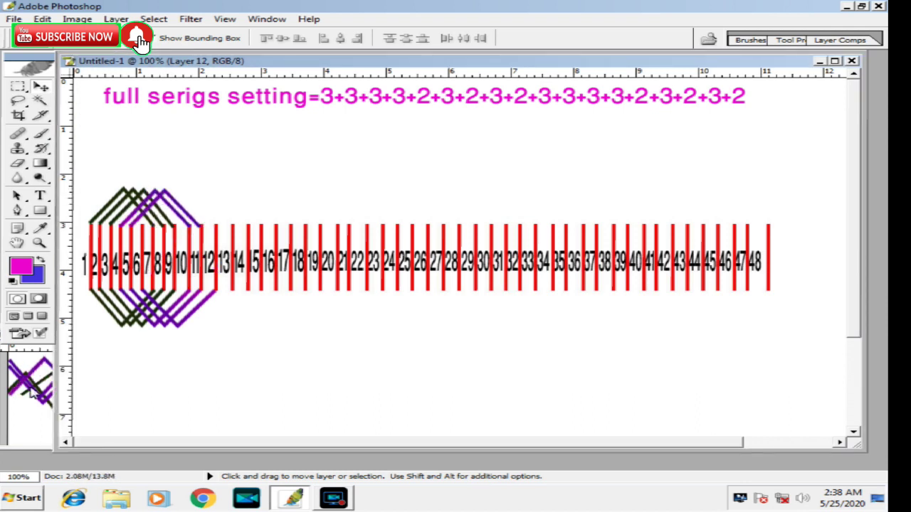
# Step: Add a third purple chevron above slots 6 to 12 and widen it to 108.1%
pyautogui.moveTo(32, 393); pyautogui.dragTo(171, 234)
pyautogui.hotkey('ctrl', 't')
pyautogui.moveTo(213, 208); pyautogui.dragTo(219, 208)
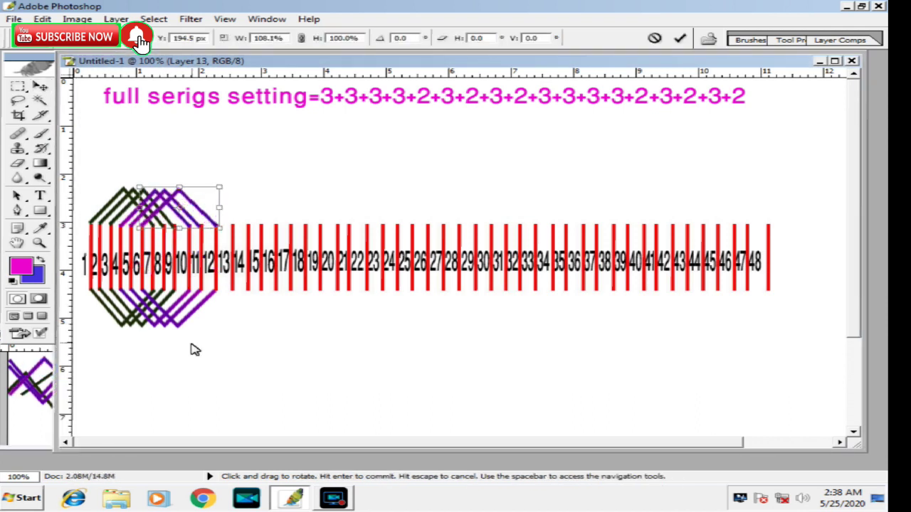
pyautogui.press('Return')
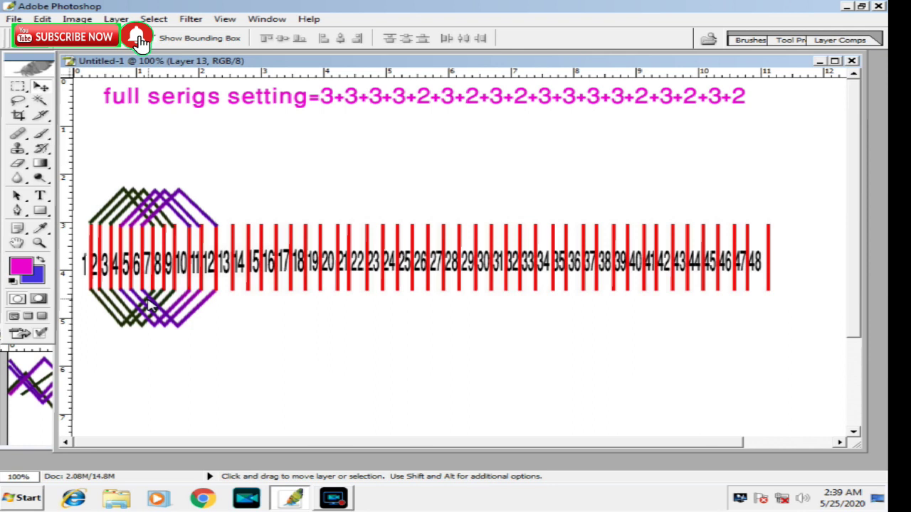
# Step: Turn the upward purple chevron in the small document green by shifting its hue, and try dragging it into the diagram
pyautogui.hotkey('ctrl', 'u')
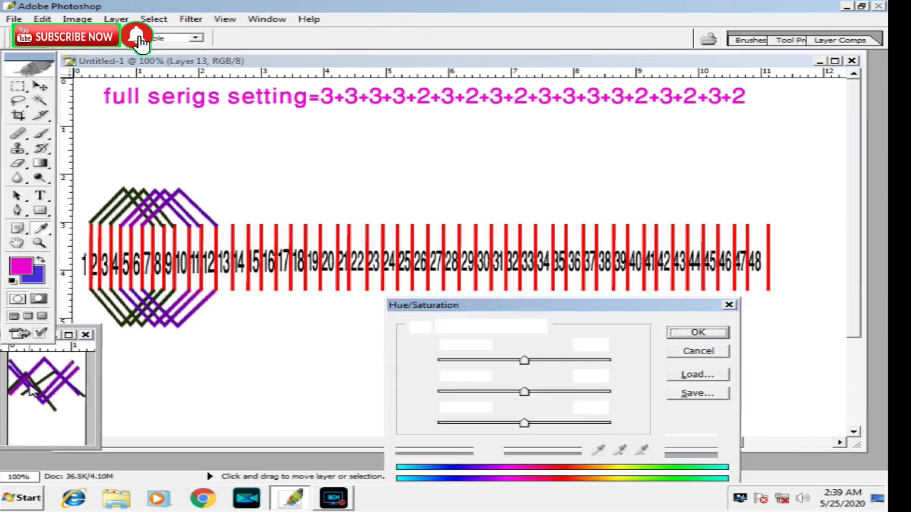
pyautogui.moveTo(525, 361); pyautogui.dragTo(610, 361)
pyautogui.click(697, 333)
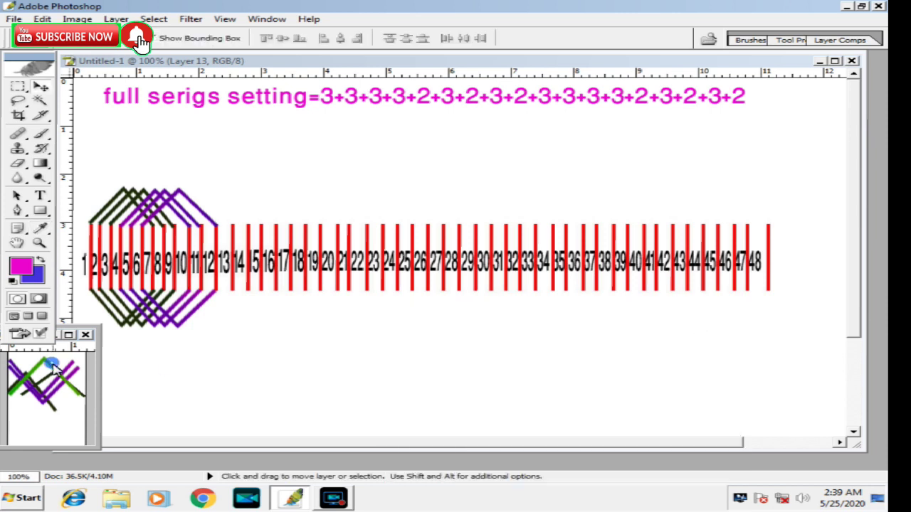
pyautogui.moveTo(50, 363); pyautogui.dragTo(241, 304)
pyautogui.moveTo(246, 308); pyautogui.dragTo(100, 437)
pyautogui.moveTo(852, 278); pyautogui.dragTo(853, 187)
# Step: Recolour the green chevron red with Hue -111, Saturation +11 and Lightness -2
pyautogui.click(40, 380)
pyautogui.hotkey('ctrl', 'u')
pyautogui.moveTo(524, 361); pyautogui.dragTo(461, 363)
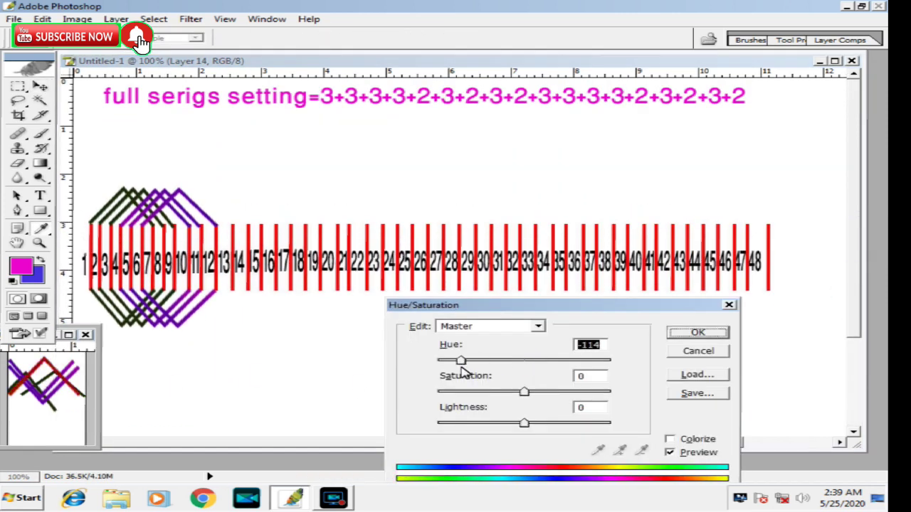
pyautogui.moveTo(523, 392); pyautogui.dragTo(534, 392)
pyautogui.moveTo(526, 422); pyautogui.dragTo(551, 426)
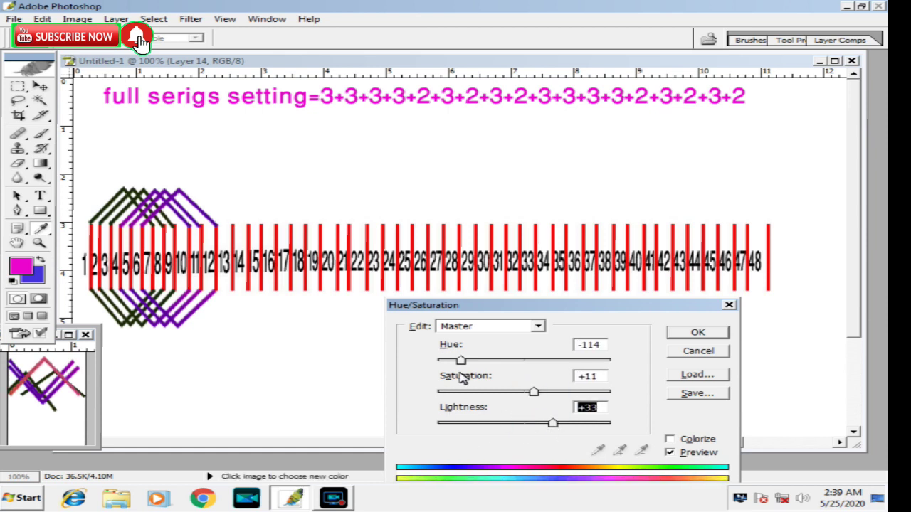
pyautogui.moveTo(461, 363); pyautogui.dragTo(463, 395)
pyautogui.moveTo(556, 425); pyautogui.dragTo(525, 425)
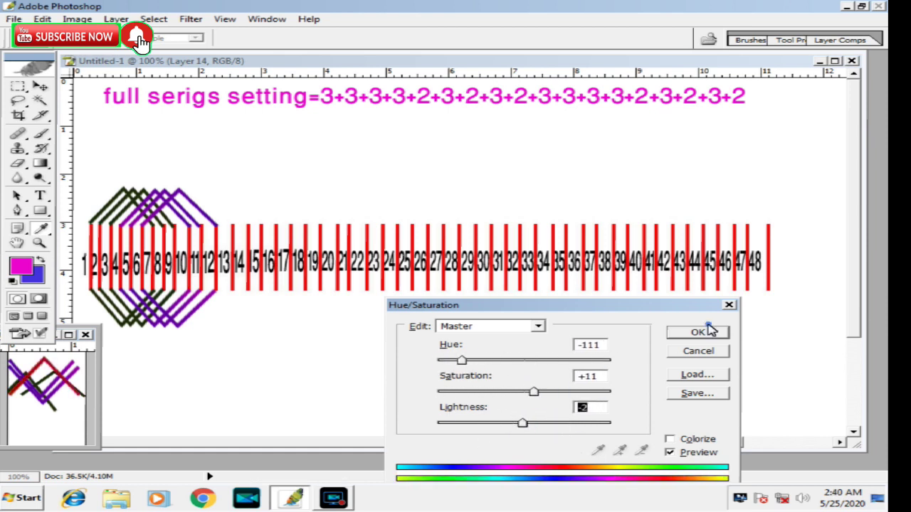
pyautogui.click(710, 330)
# Step: Place the red chevron above slots 7 to 13 and scale it to fit with Free Transform
pyautogui.moveTo(66, 385); pyautogui.dragTo(238, 211)
pyautogui.hotkey('ctrl', 't')
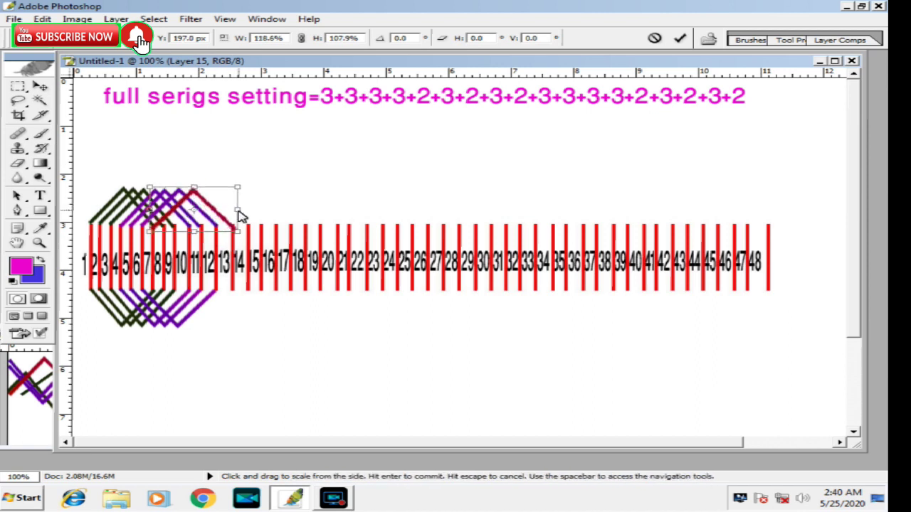
pyautogui.press('Return')
# Step: Add two more red chevrons above slots 8 to 14 and 9 to 15, widening the first of them to 120.9%
pyautogui.hotkey('ctrl', 'j')
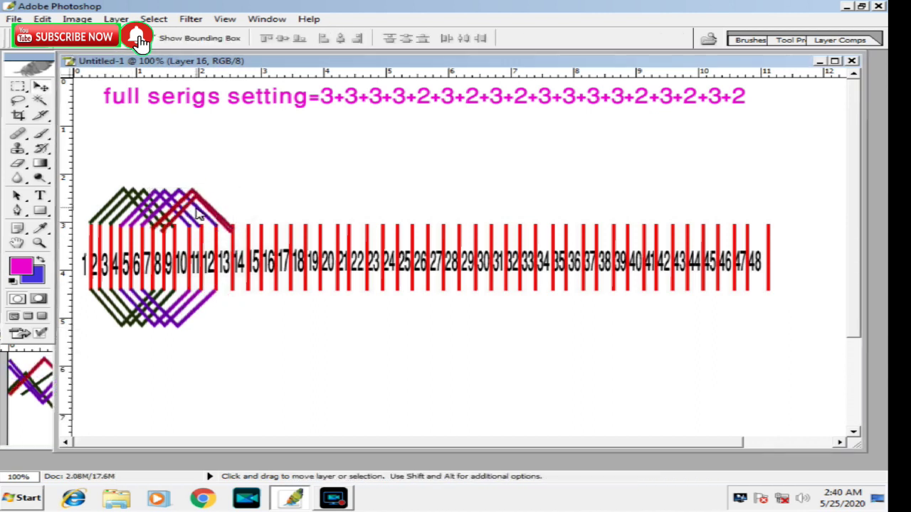
pyautogui.hotkey('ctrl', 't')
pyautogui.moveTo(235, 211); pyautogui.dragTo(252, 212)
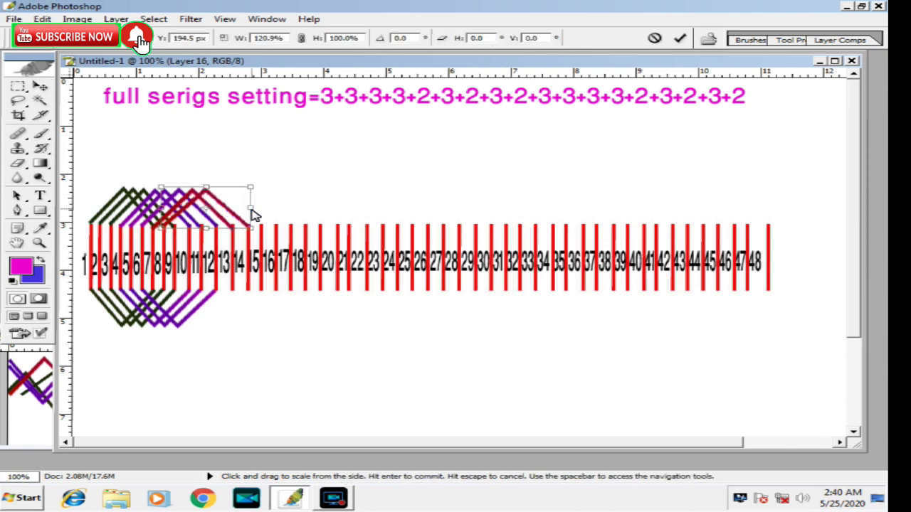
pyautogui.press('Return')
pyautogui.hotkey('ctrl', 'j')
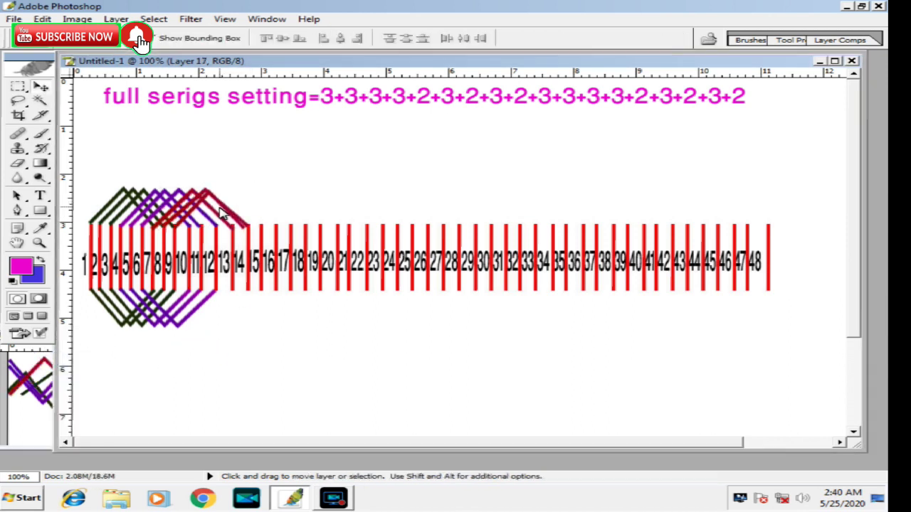
pyautogui.hotkey('ctrl', 't')
pyautogui.moveTo(252, 211); pyautogui.dragTo(263, 213)
pyautogui.press('Return')
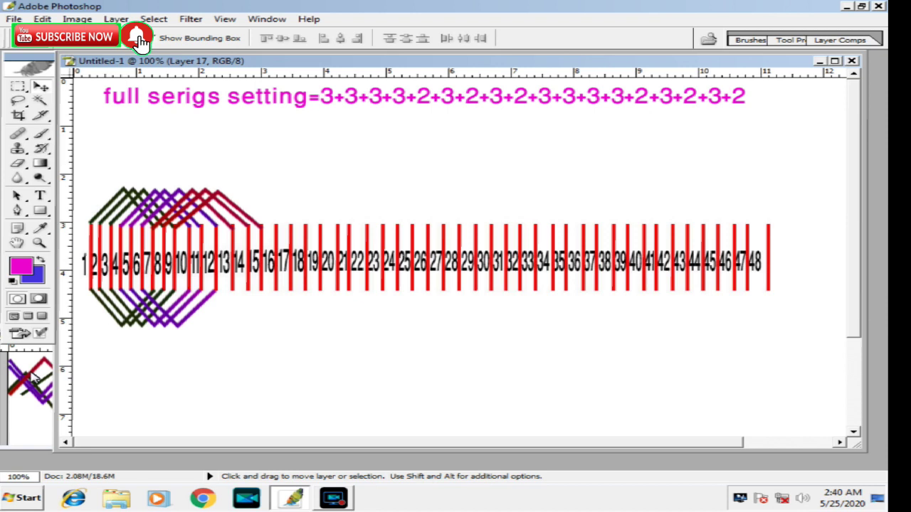
# Step: Copy a red chevron below slots 7 to 13, rotating and scaling it to point downward
pyautogui.moveTo(32, 374); pyautogui.dragTo(168, 388)
pyautogui.hotkey('ctrl', 't')
pyautogui.moveTo(217, 368); pyautogui.dragTo(236, 318)
pyautogui.moveTo(192, 289); pyautogui.dragTo(194, 286)
pyautogui.press('Return')
# Step: Add a second downward red chevron below slots 8 to 14 and widen it to 110.2%
pyautogui.moveTo(185, 325); pyautogui.dragTo(34, 413)
pyautogui.moveTo(34, 416); pyautogui.dragTo(196, 335)
pyautogui.hotkey('ctrl', 't')
pyautogui.moveTo(247, 310); pyautogui.dragTo(255, 311)
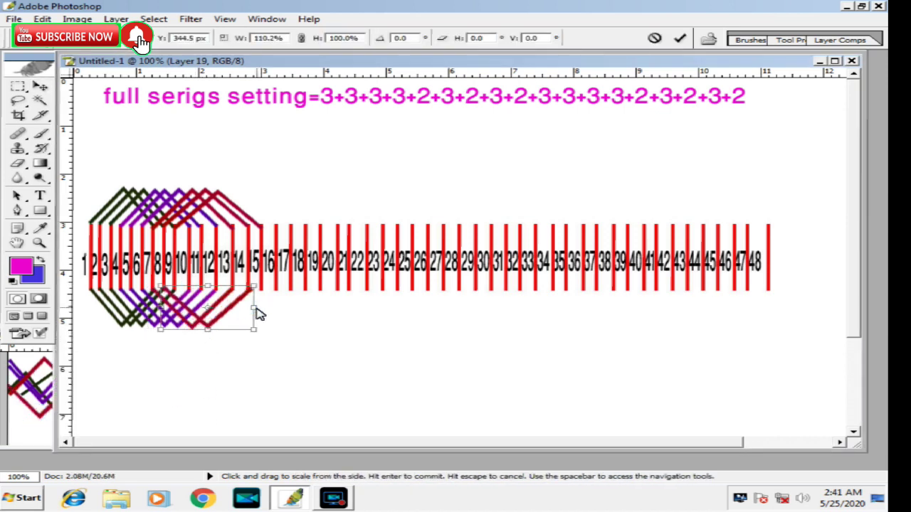
pyautogui.press('Return')
# Step: Save the diagram as 556 in Photoshop format on Local Disk (I:)
pyautogui.click(13, 20)
pyautogui.click(57, 156)
pyautogui.click(552, 45)
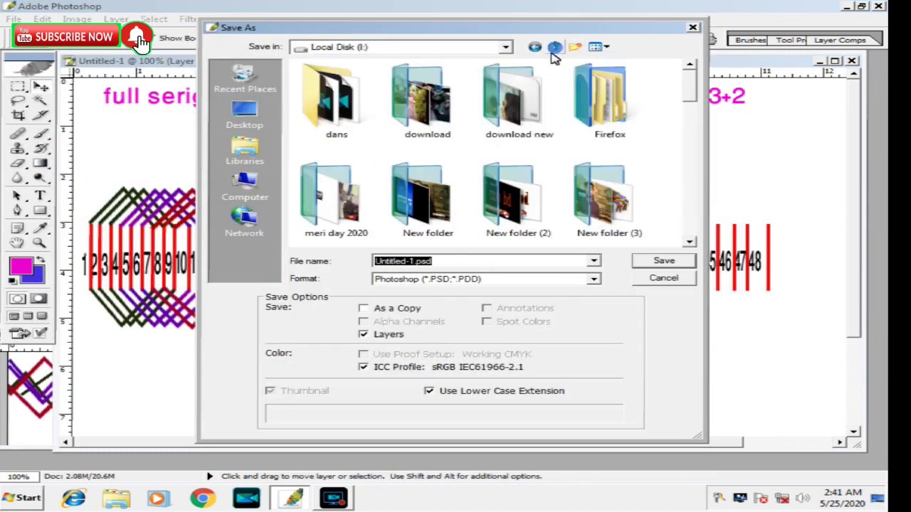
pyautogui.write('556')
pyautogui.press('Return')
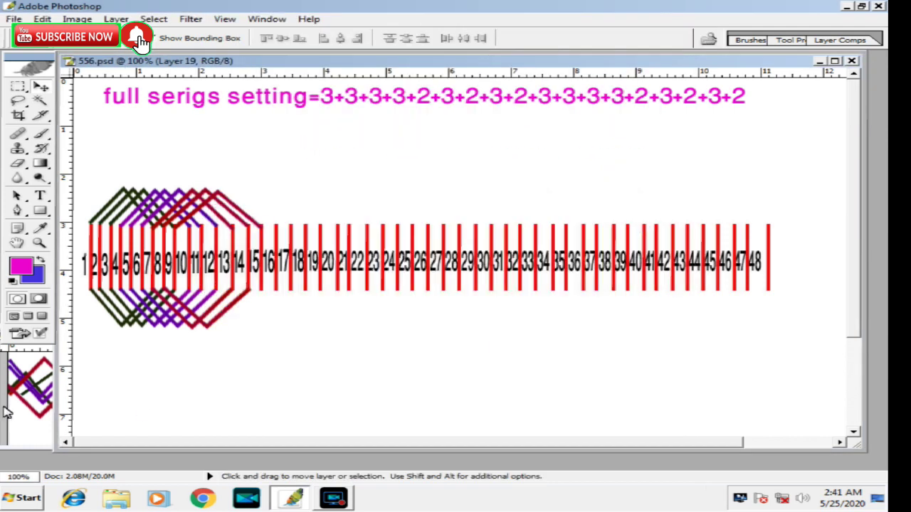
# Step: Bring a dark green chevron into the diagram and scale it to fit above slots 10 to 16
pyautogui.rightClick(46, 383)
pyautogui.click(56, 389)
pyautogui.moveTo(53, 387); pyautogui.dragTo(165, 377)
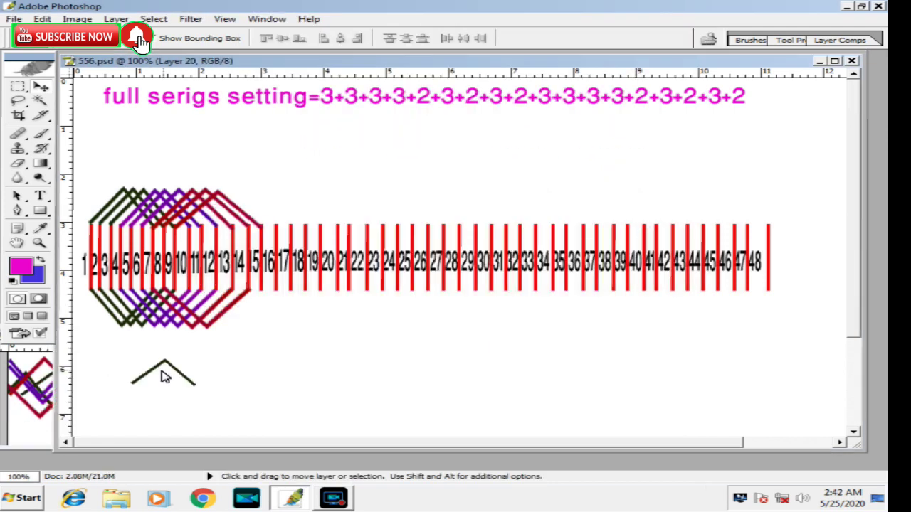
pyautogui.hotkey('ctrl', 't')
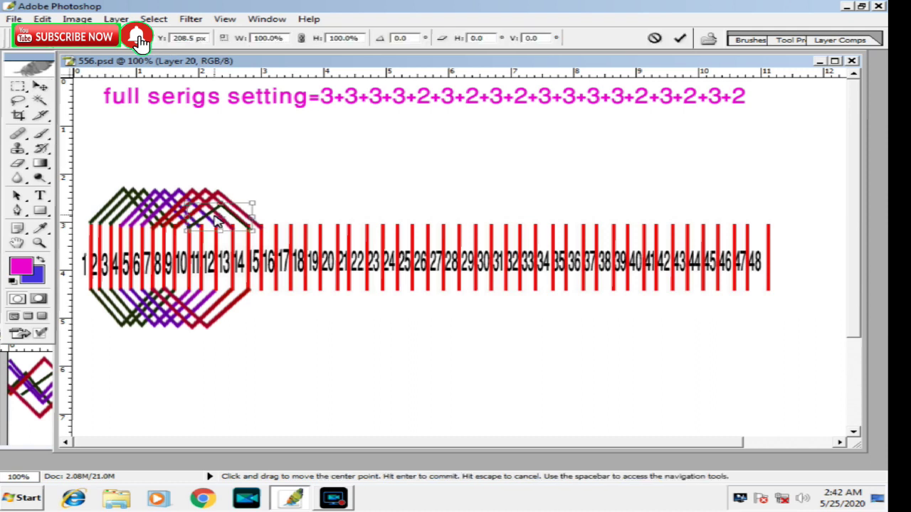
pyautogui.moveTo(250, 205); pyautogui.dragTo(298, 234)
pyautogui.press('Return')
# Step: Add two more dark green chevrons above slots 11 to 17 and 12 to 18, scaling the first to 107.5% width and 94.0% height
pyautogui.hotkey('ctrl', 't')
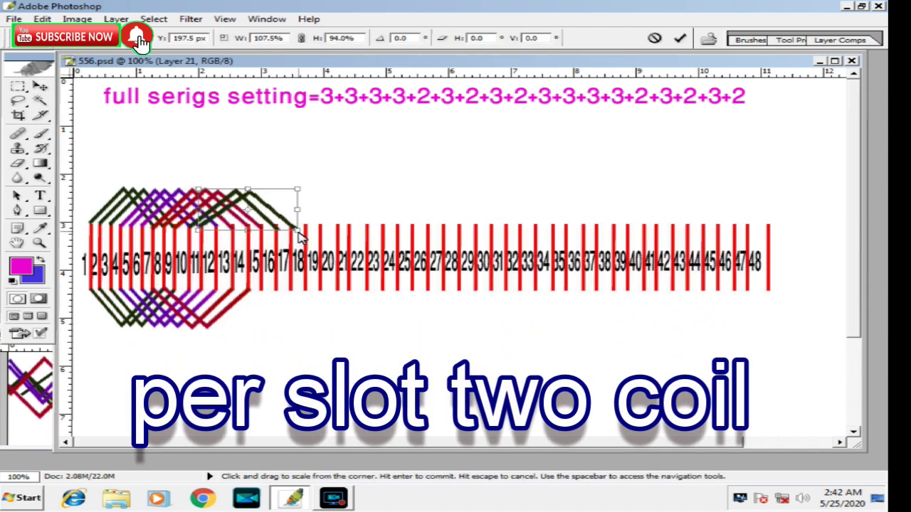
pyautogui.press('Return')
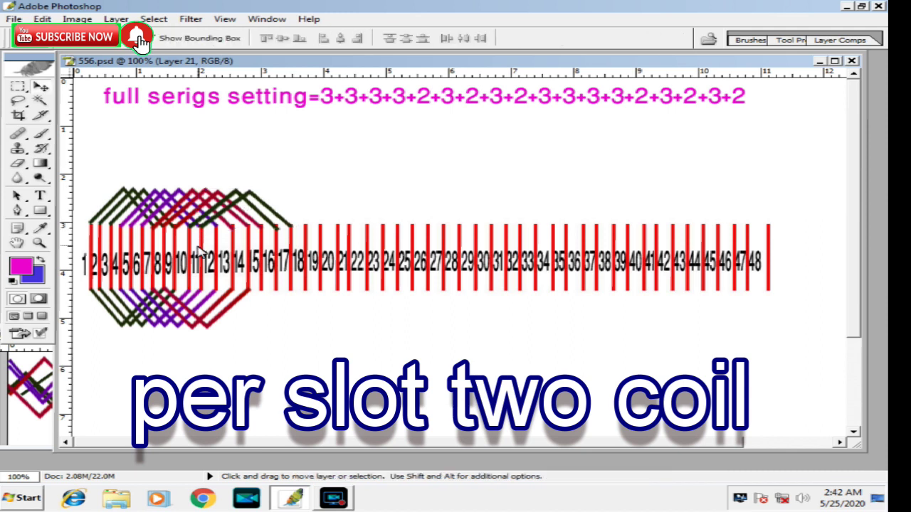
pyautogui.click(35, 368)
pyautogui.moveTo(59, 370); pyautogui.dragTo(309, 227)
pyautogui.hotkey('ctrl', 't')
pyautogui.press('Return')
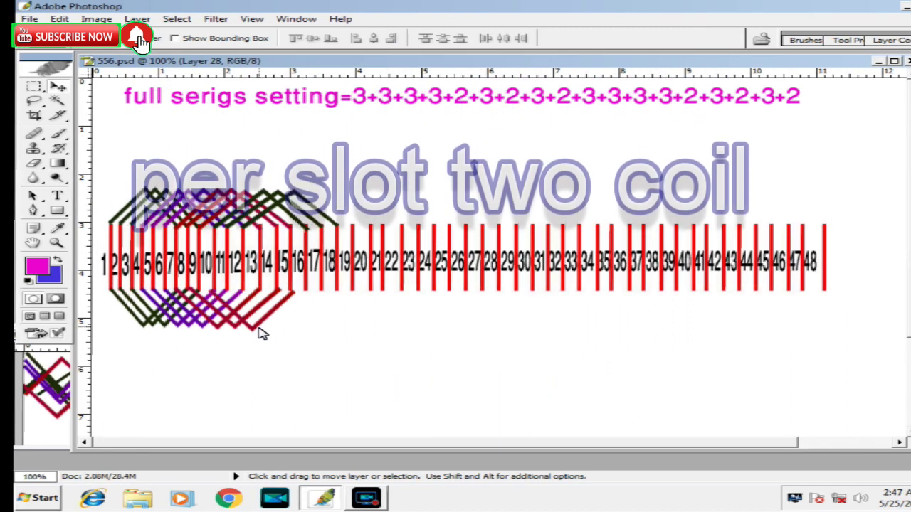
# Step: Widen the third downward red chevron to 112.2% so it fits below slots 9 to 15
pyautogui.hotkey('ctrl', 't')
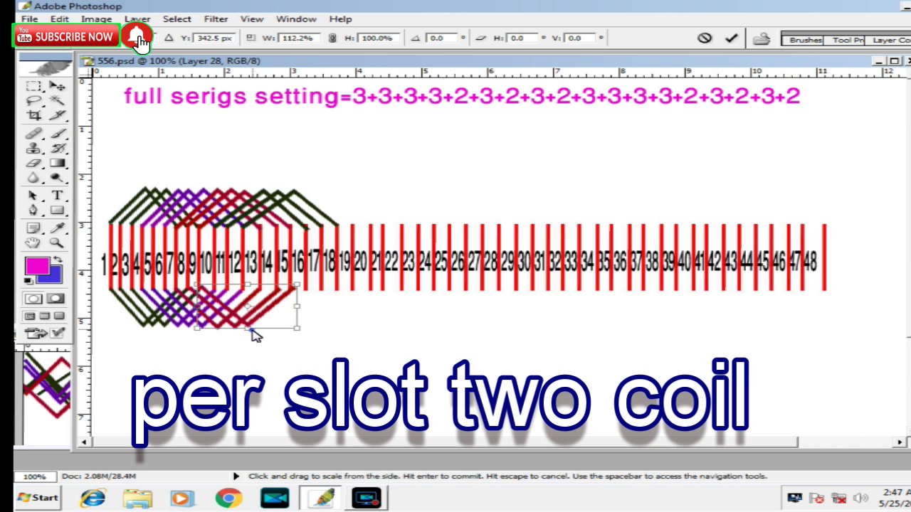
pyautogui.press('Return')
# Step: Add a downward dark green chevron below slots 10 to 16, scaling it to 121.8% width and 109.2% height with a 4.3° vertical skew
pyautogui.rightClick(64, 380)
pyautogui.click(77, 389)
pyautogui.moveTo(70, 381); pyautogui.dragTo(254, 333)
pyautogui.hotkey('ctrl', 't')
pyautogui.moveTo(300, 309)
pyautogui.mouseDown()
pyautogui.moveTo(309, 310)
pyautogui.moveTo(288, 309)
pyautogui.moveTo(309, 309)
pyautogui.mouseUp()
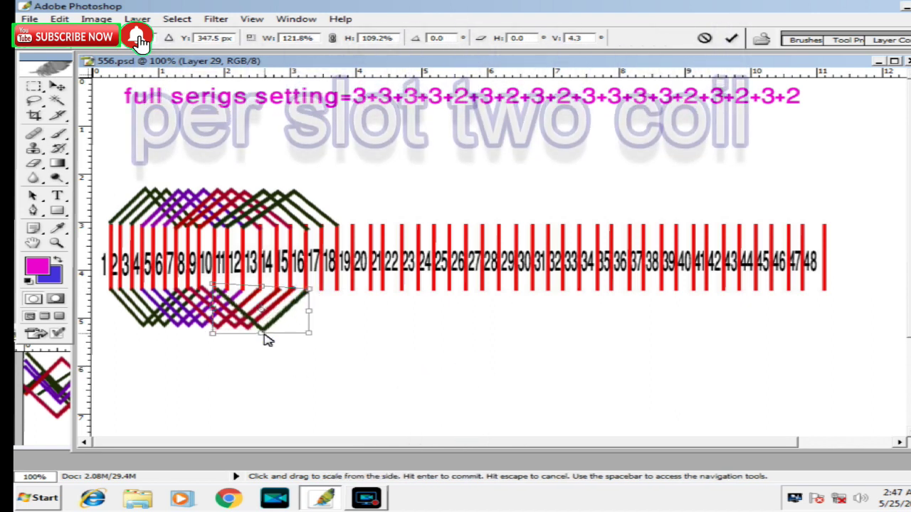
pyautogui.press('Return')
# Step: Add a second downward dark green chevron and widen it to fit below slots 11 to 17
pyautogui.hotkey('ctrl', 'j')
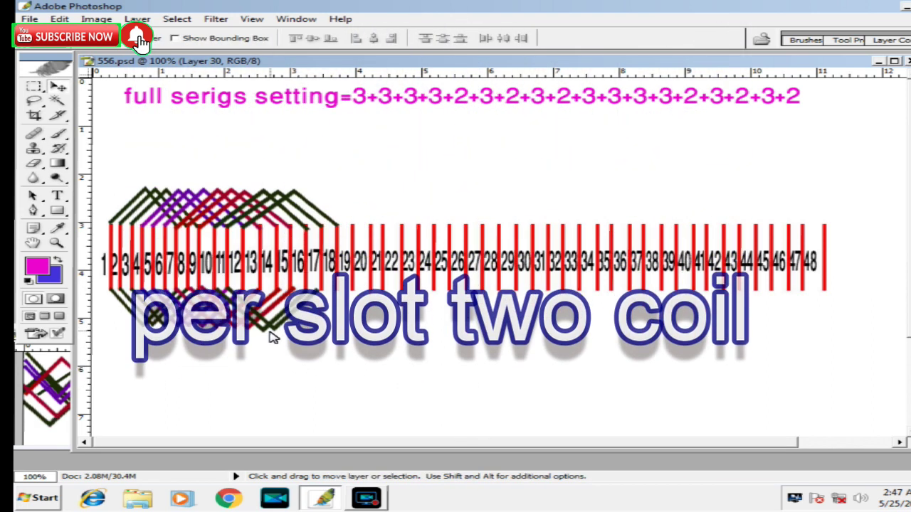
pyautogui.hotkey('ctrl', 't')
pyautogui.press('Return')
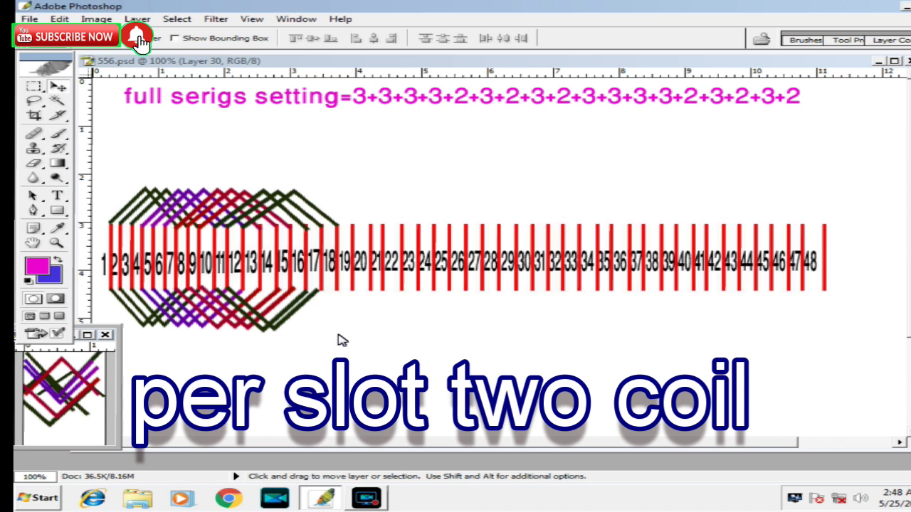
pyautogui.hotkey('ctrl', 't')
pyautogui.moveTo(319, 310); pyautogui.dragTo(323, 311)
pyautogui.press('Return')
# Step: Add a third downward dark green chevron and widen it to fit below slots 12 to 18
pyautogui.moveTo(59, 387); pyautogui.dragTo(341, 310)
pyautogui.hotkey('ctrl', 't')
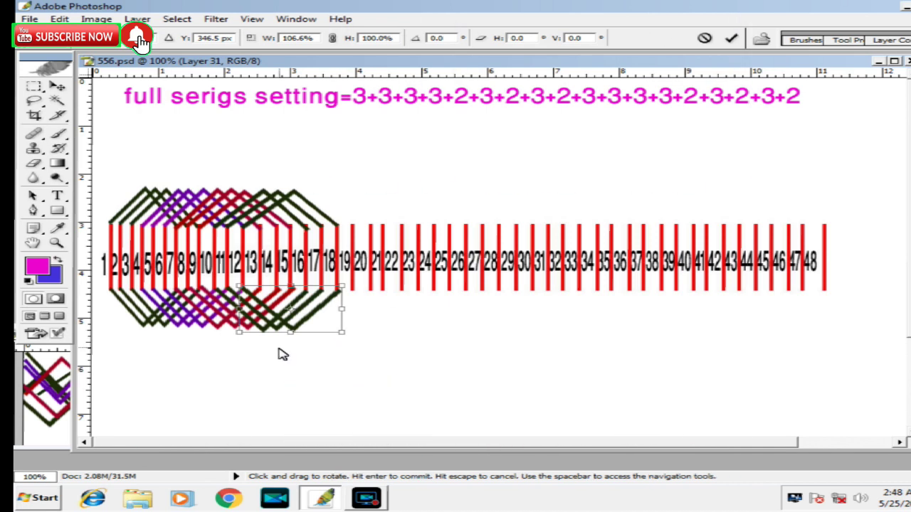
pyautogui.press('Escape')
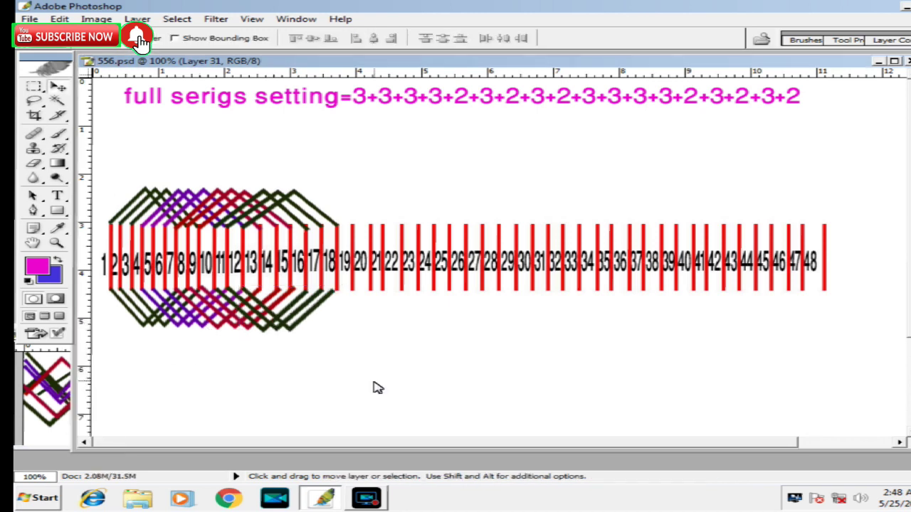
pyautogui.hotkey('ctrl', 't')
pyautogui.moveTo(338, 310); pyautogui.dragTo(343, 310)
pyautogui.doubleClick(306, 312)
# Step: Place a downward purple chevron below the slots starting at slot 13 and open it for Free Transform
pyautogui.moveTo(53, 391); pyautogui.dragTo(210, 389)
pyautogui.hotkey('ctrl', 't')
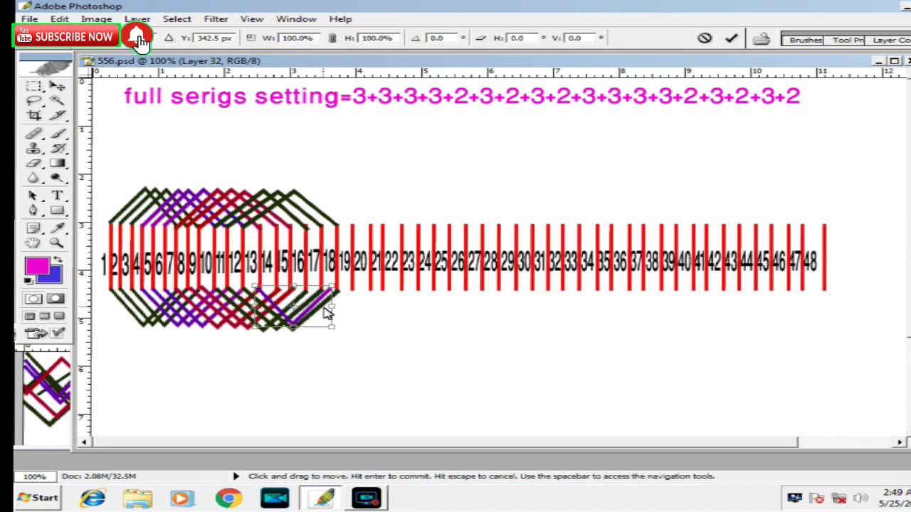